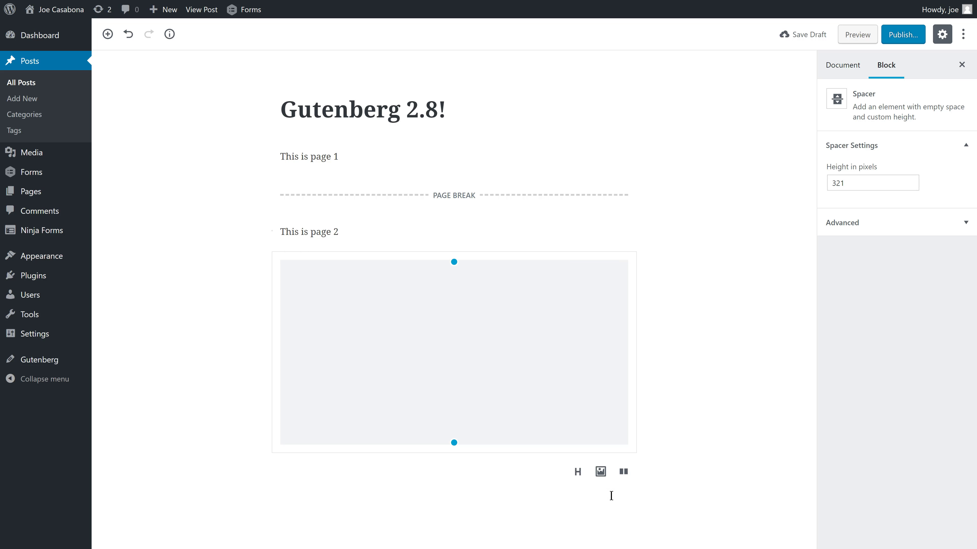
- Insert a Columns block below the spacer
{"action": "left_click", "coordinate": [624, 473]}
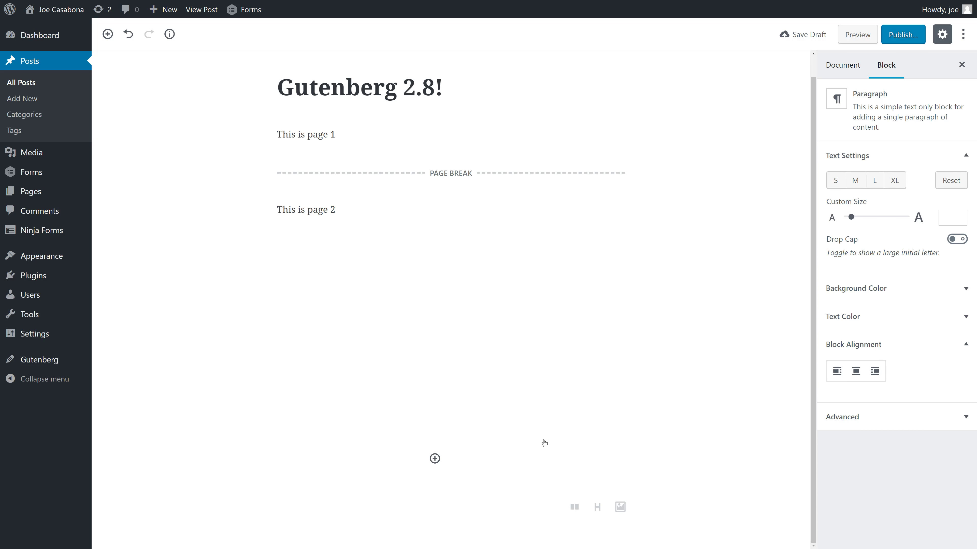
{"action": "left_click", "coordinate": [522, 441]}
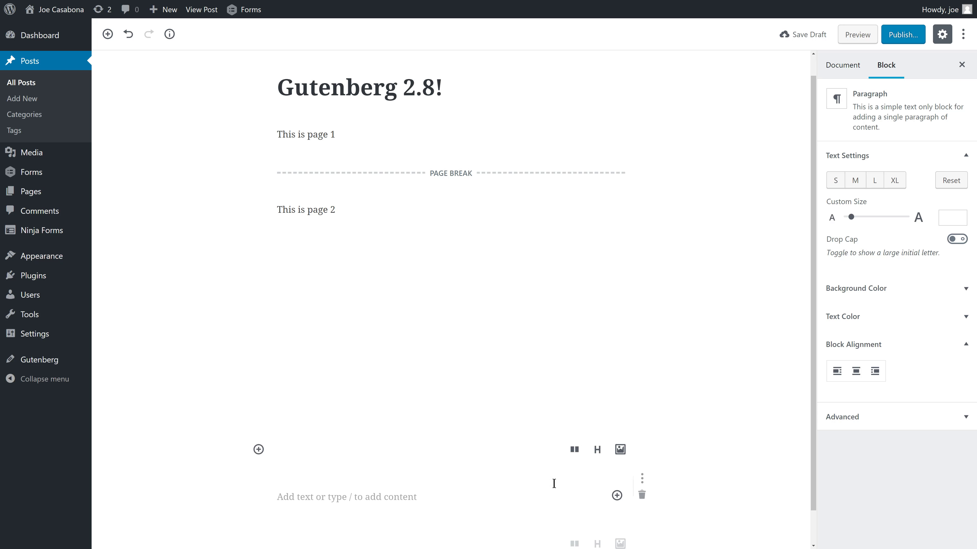
- Display the new Columns block's settings and set its number of columns to 3
{"action": "left_click", "coordinate": [642, 480]}
{"action": "left_click", "coordinate": [642, 464]}
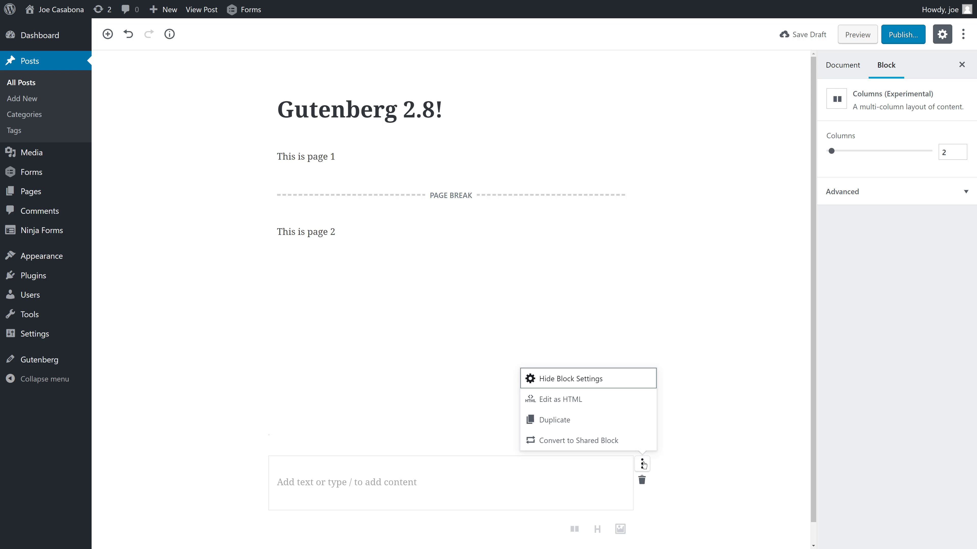
{"action": "left_click", "coordinate": [598, 379]}
{"action": "left_click", "coordinate": [722, 464]}
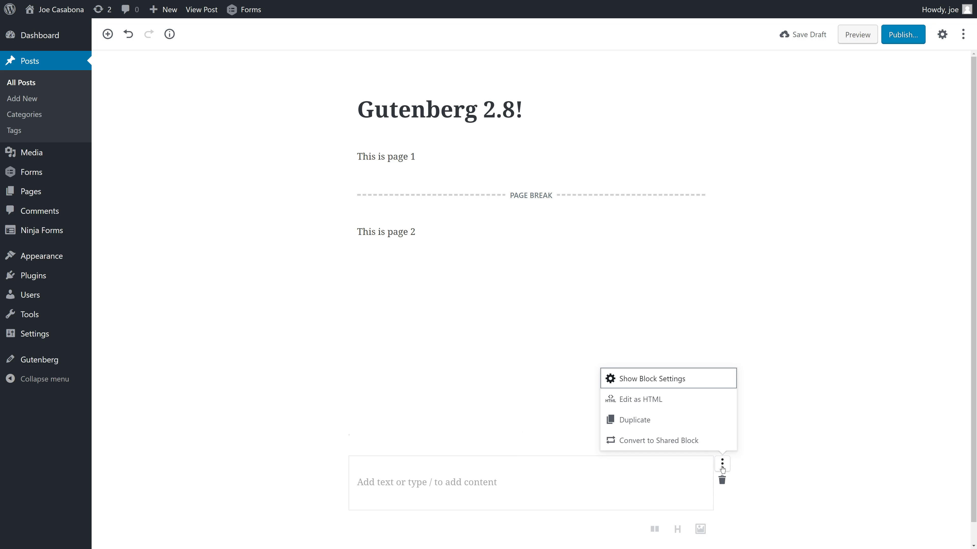
{"action": "left_click", "coordinate": [633, 382]}
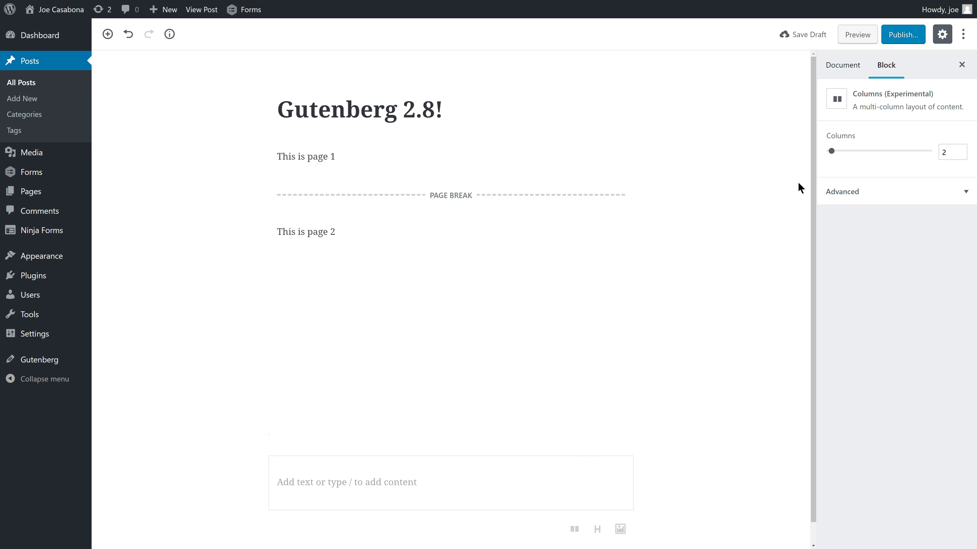
{"action": "left_click_drag", "start_coordinate": [831, 151], "coordinate": [846, 150]}
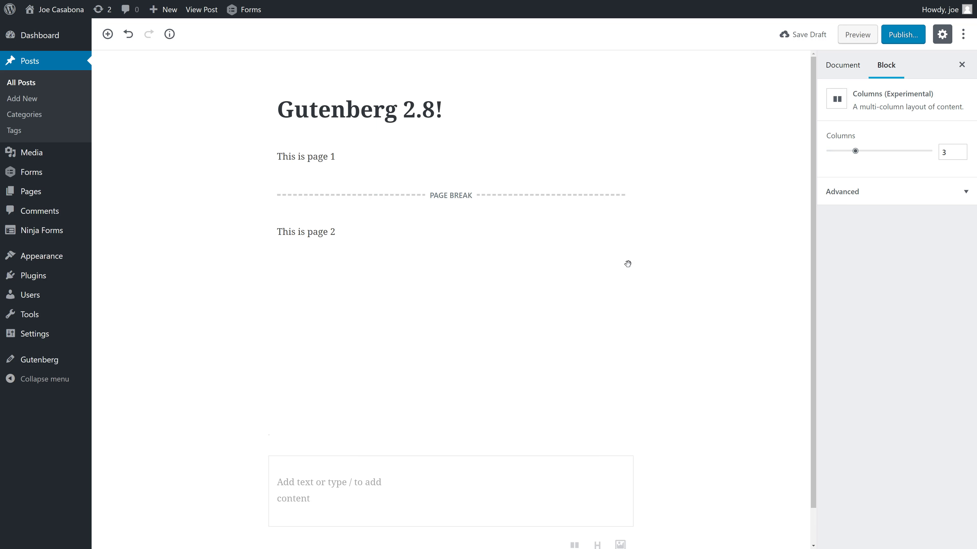
- Insert the hover.png image from the media library into the Columns block's last column, with an empty paragraph beneath it
{"action": "scroll", "coordinate": [538, 406], "scroll_direction": "down", "scroll_amount": 1}
{"action": "left_click", "coordinate": [492, 442]}
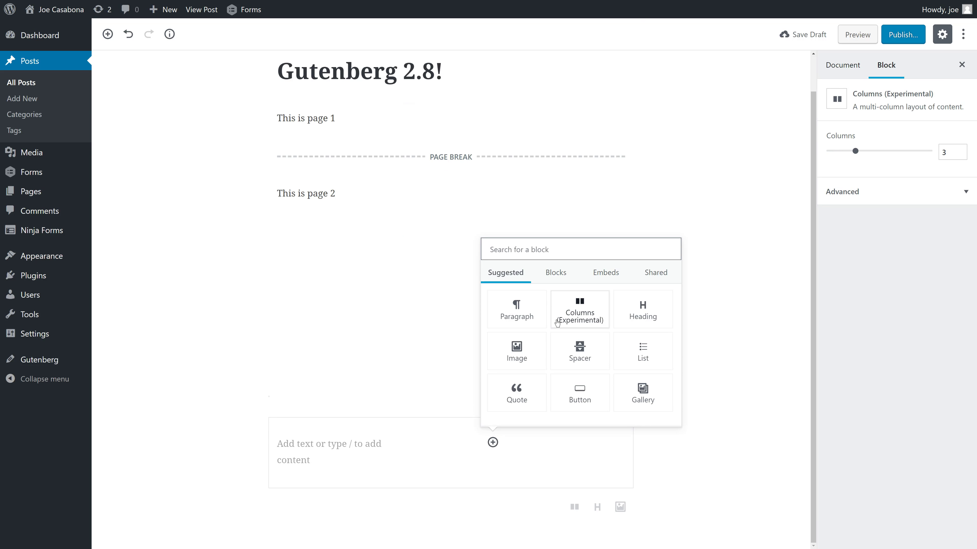
{"action": "left_click", "coordinate": [575, 455]}
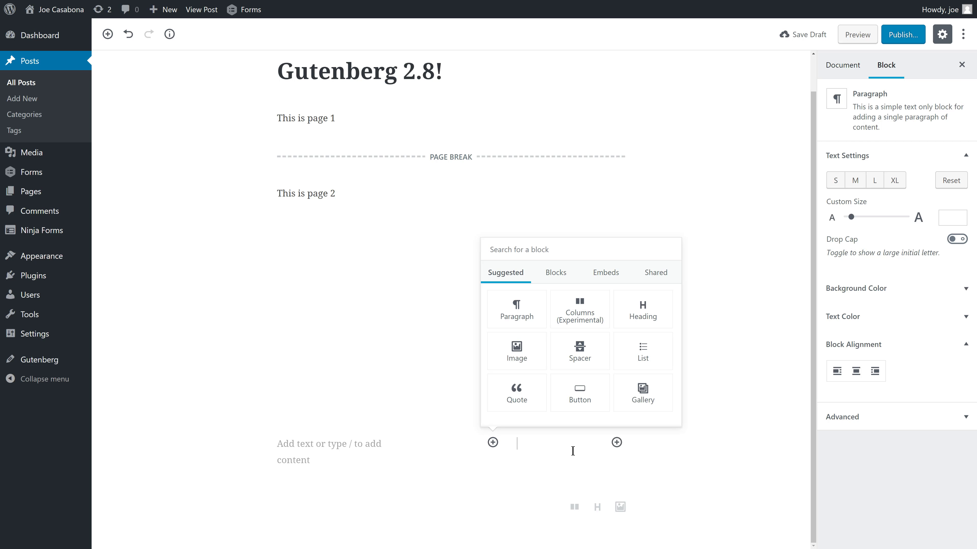
{"action": "left_click", "coordinate": [519, 356]}
{"action": "left_click", "coordinate": [563, 521]}
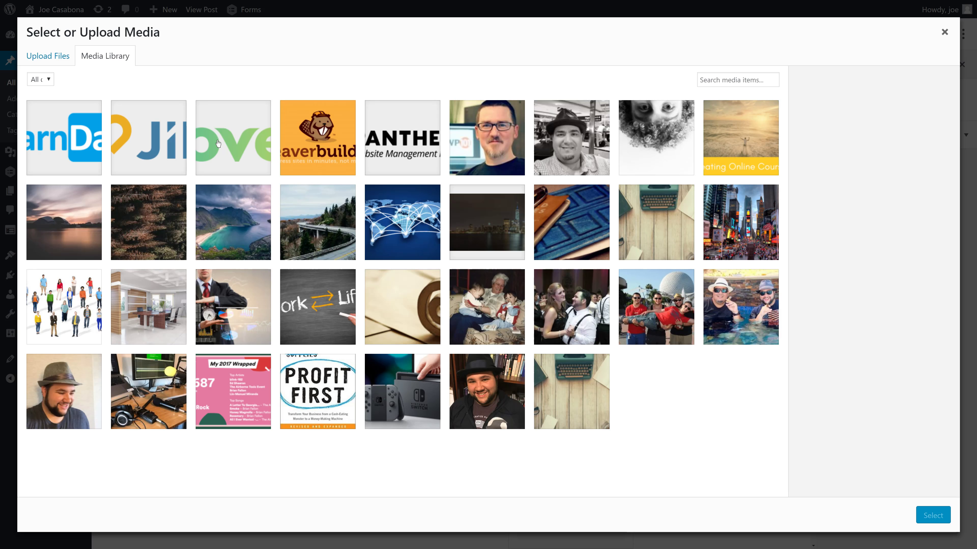
{"action": "left_click", "coordinate": [218, 143]}
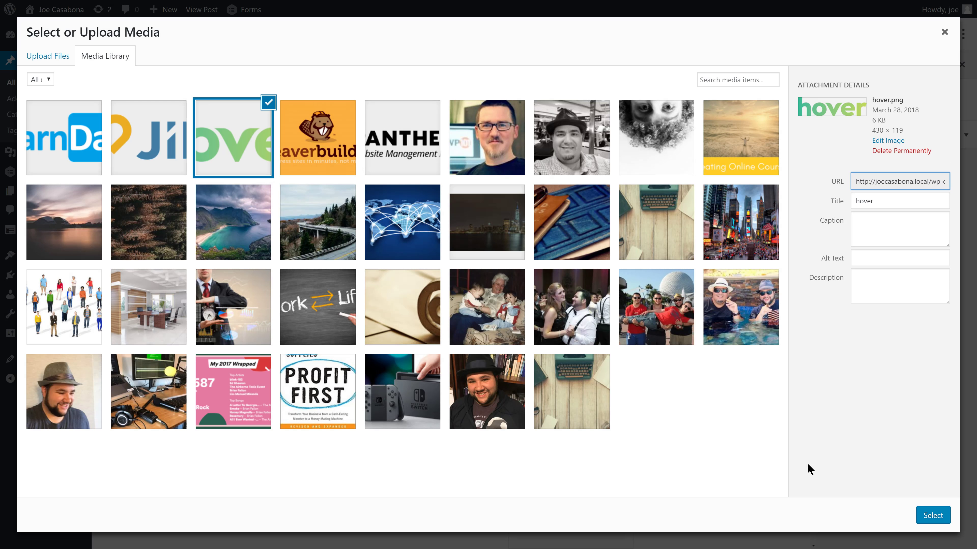
{"action": "left_click", "coordinate": [946, 518]}
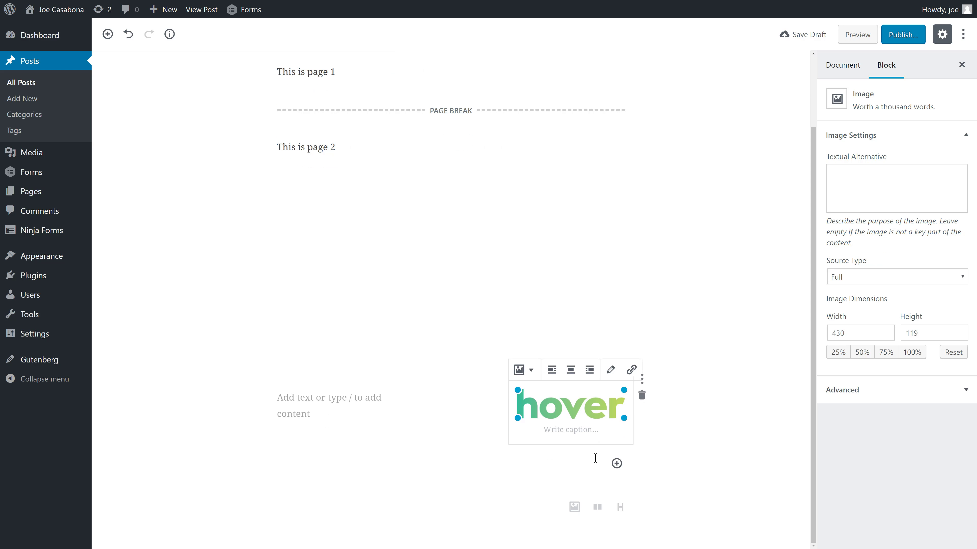
{"action": "left_click", "coordinate": [617, 464]}
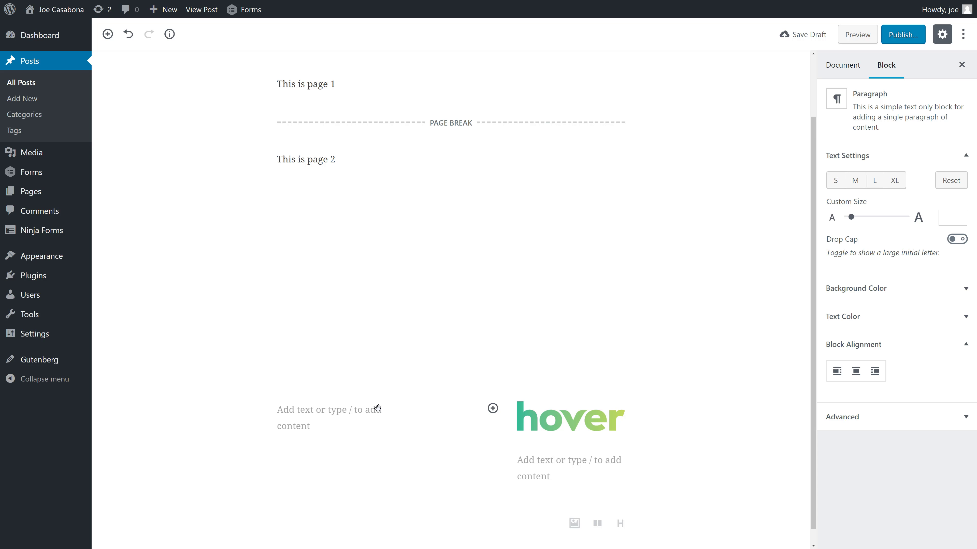
- Move the spacer block up past "This is page 2" and the page break, directly below "This is page 1"
{"action": "left_click_drag", "start_coordinate": [377, 408], "coordinate": [378, 373]}
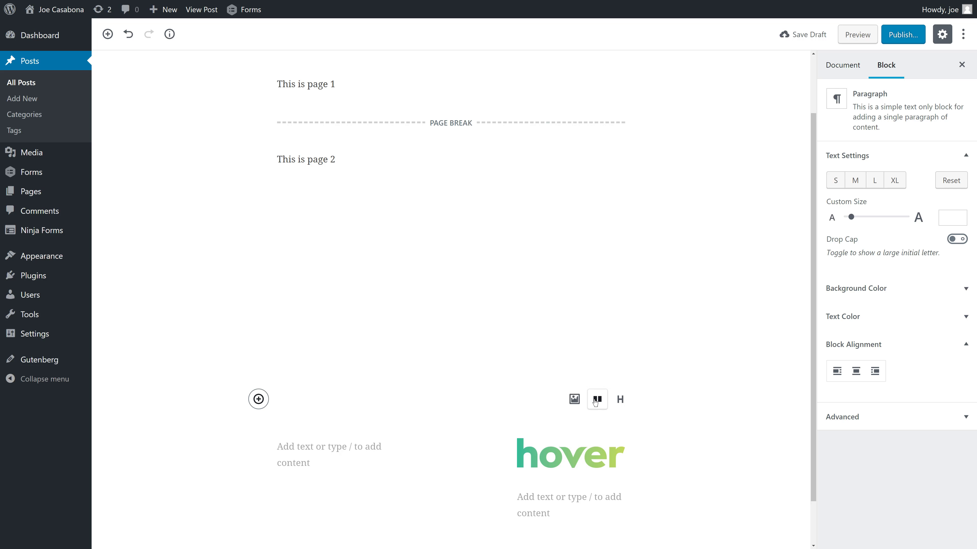
{"action": "left_click", "coordinate": [259, 186]}
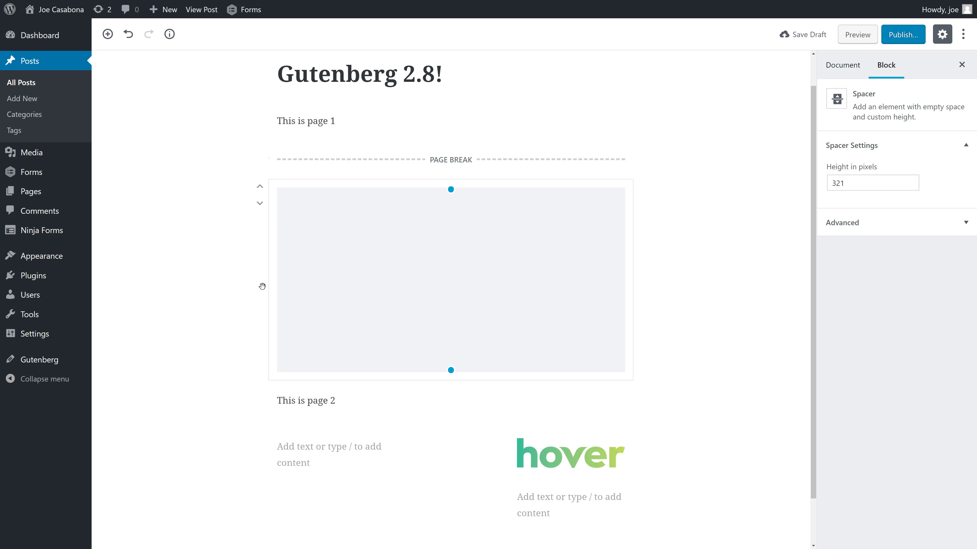
{"action": "left_click_drag", "start_coordinate": [261, 280], "coordinate": [303, 123]}
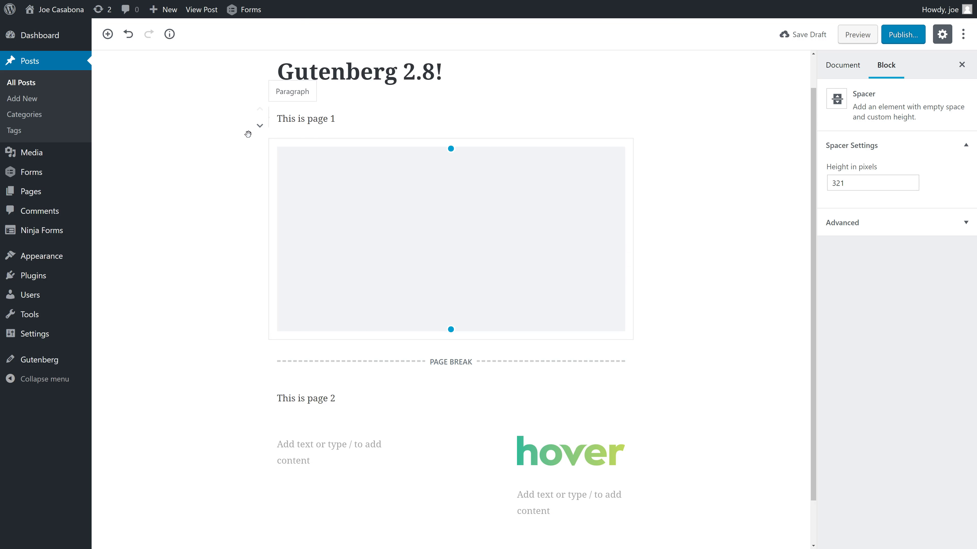
- Move the "This is page 1" paragraph below the spacer and back above it
{"action": "left_click", "coordinate": [260, 125]}
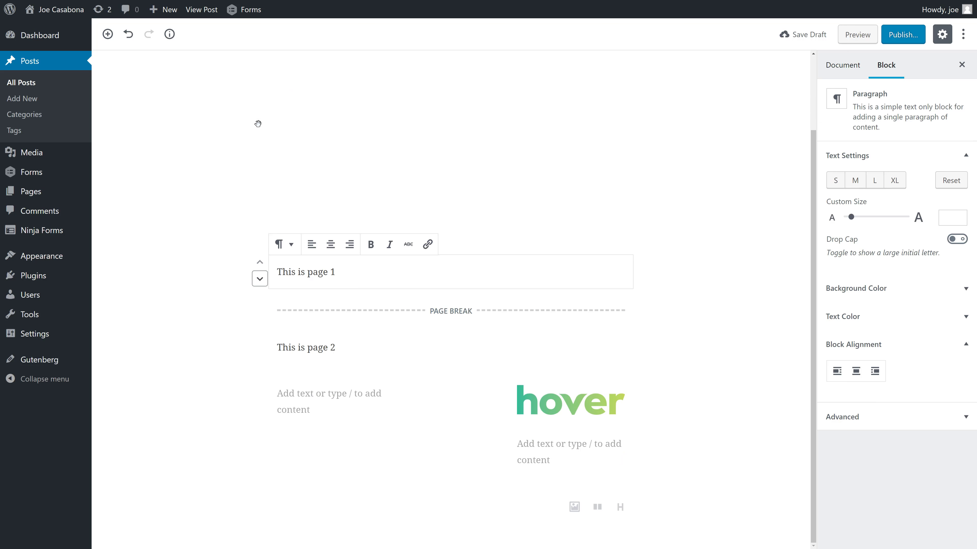
{"action": "left_click", "coordinate": [260, 263]}
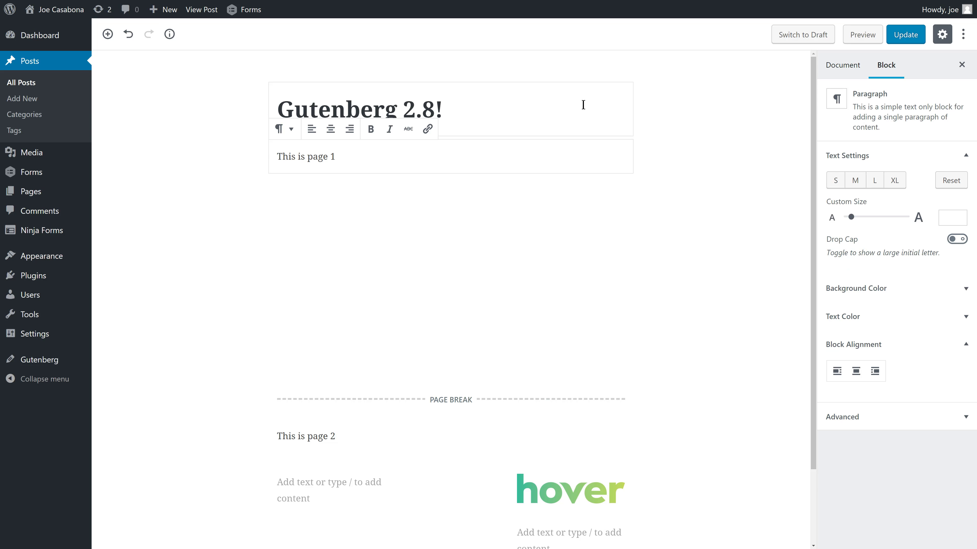
- Open the post's permalink slug for editing, select its text and accept it
{"action": "left_click", "coordinate": [502, 92]}
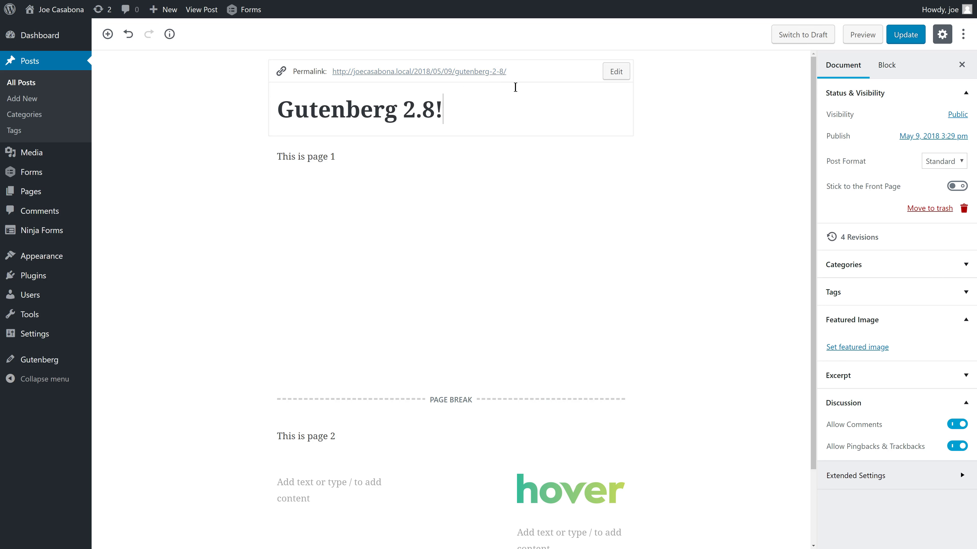
{"action": "left_click", "coordinate": [616, 72]}
{"action": "left_click_drag", "start_coordinate": [526, 71], "coordinate": [461, 73]}
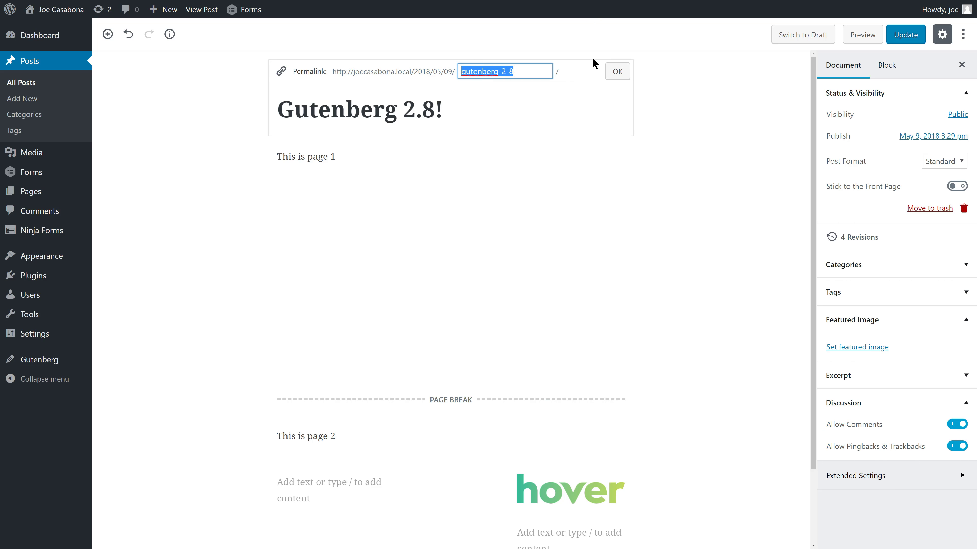
{"action": "left_click", "coordinate": [616, 74]}
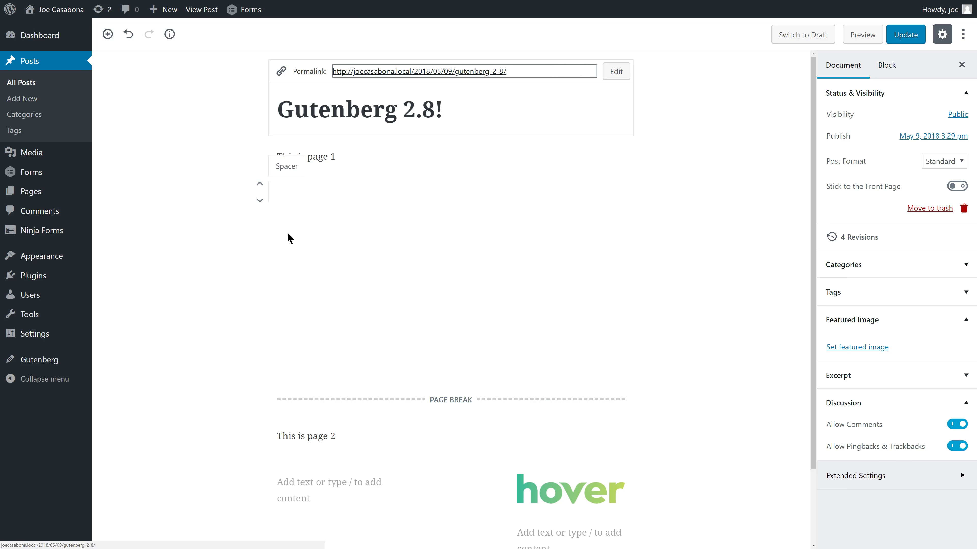
- Insert a Classic block between the post title and "This is page 1" and expand its second row of formatting tools
{"action": "left_click", "coordinate": [503, 150]}
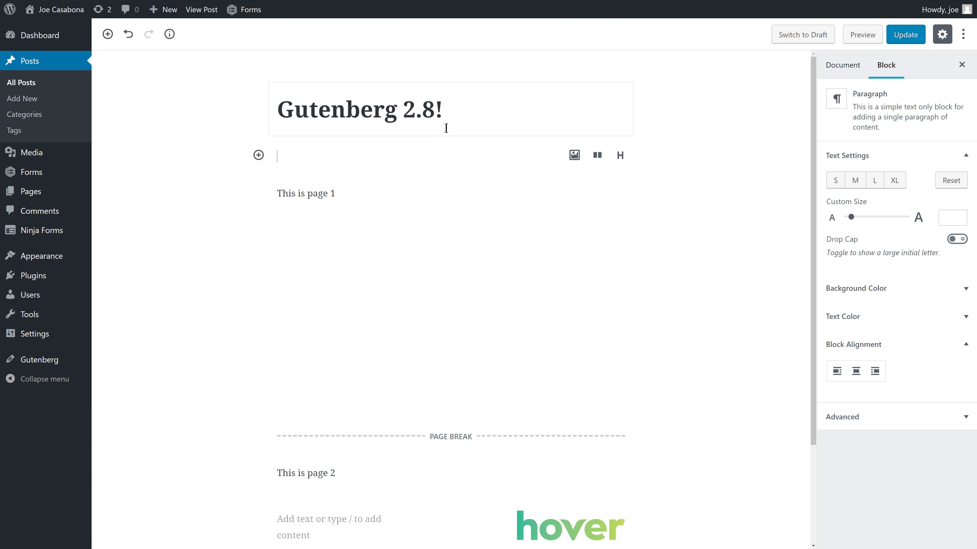
{"action": "left_click", "coordinate": [259, 156]}
{"action": "type", "text": "cla"}
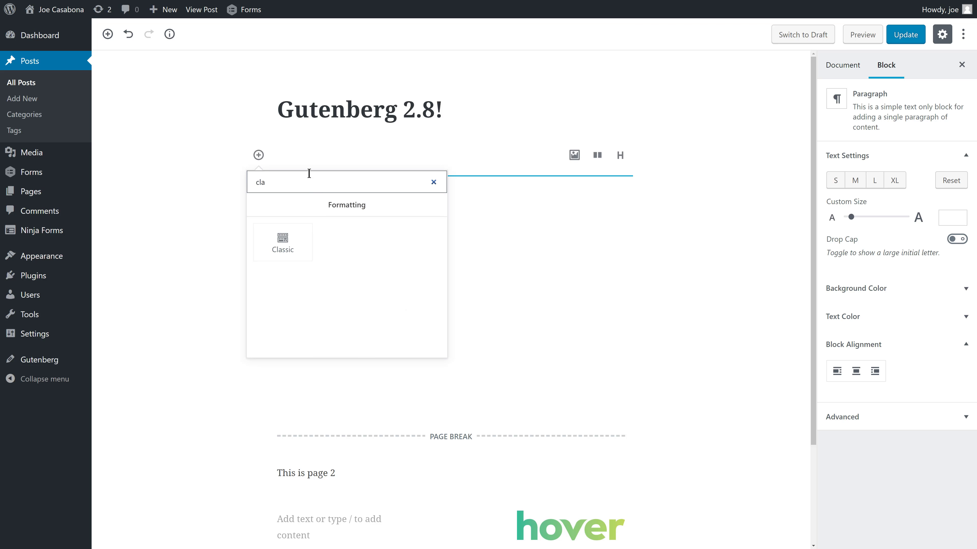
{"action": "left_click", "coordinate": [300, 243]}
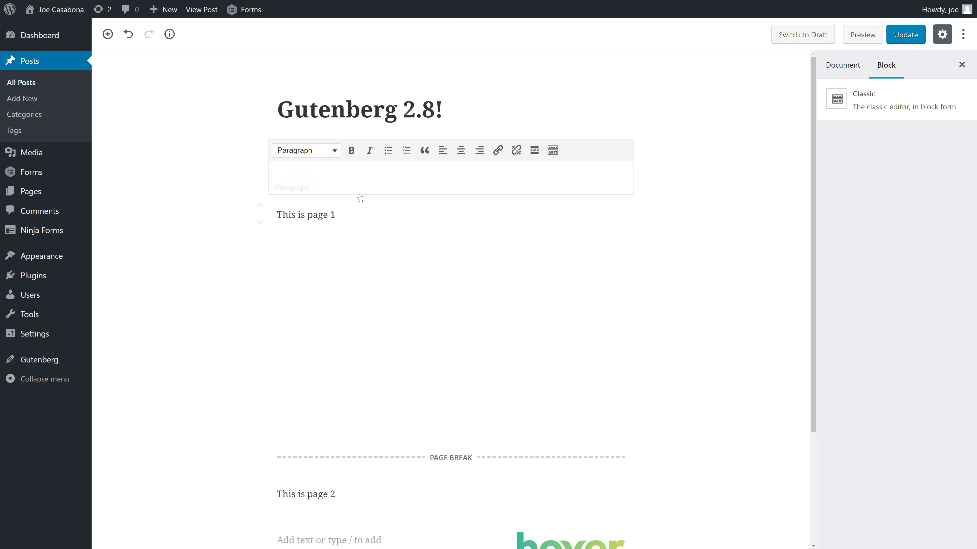
{"action": "left_click", "coordinate": [553, 152]}
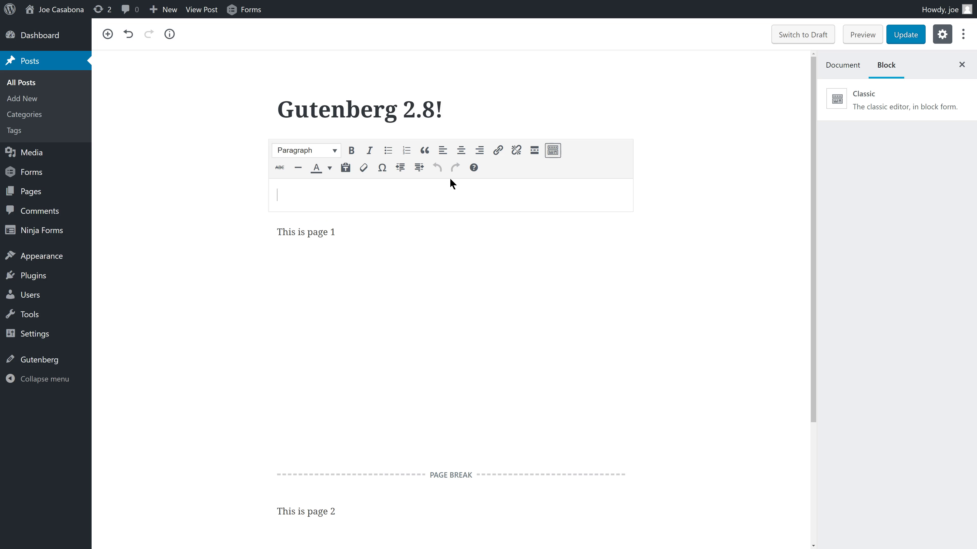
{"action": "left_click", "coordinate": [237, 184]}
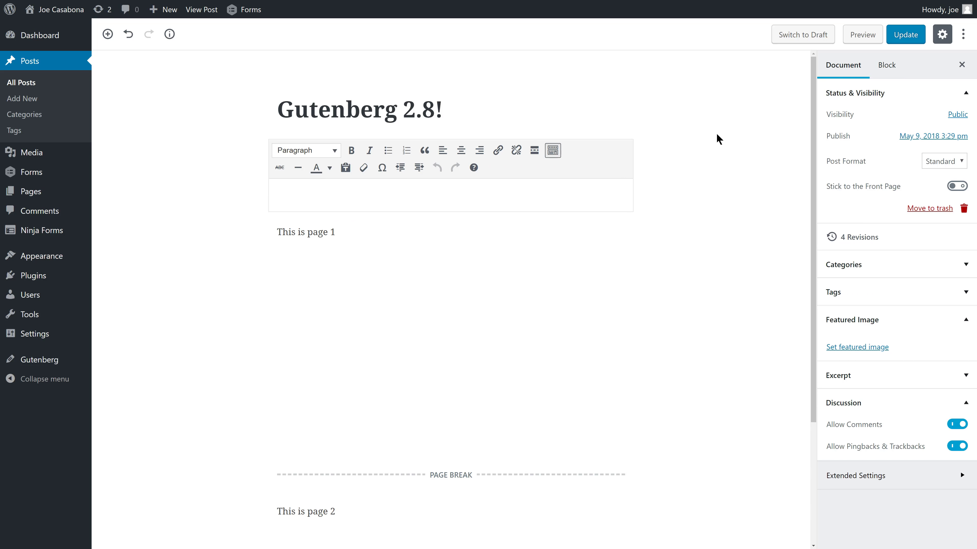